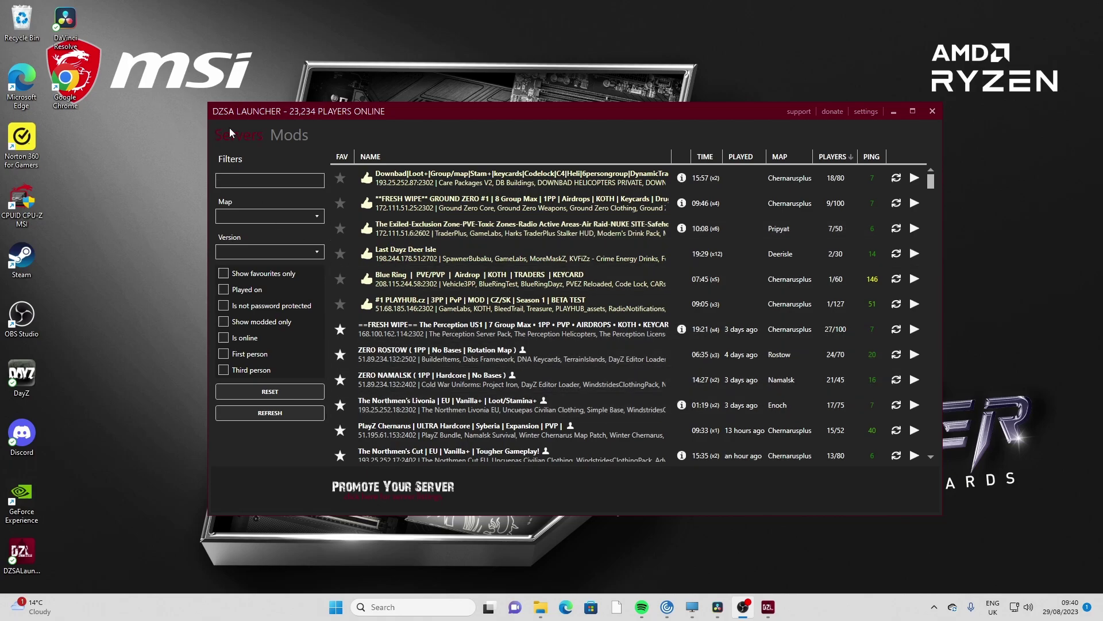
- Review the in-game name in DZSA settings, then quit DZSA and launch DayZ from the desktop shortcut
click(865, 112)
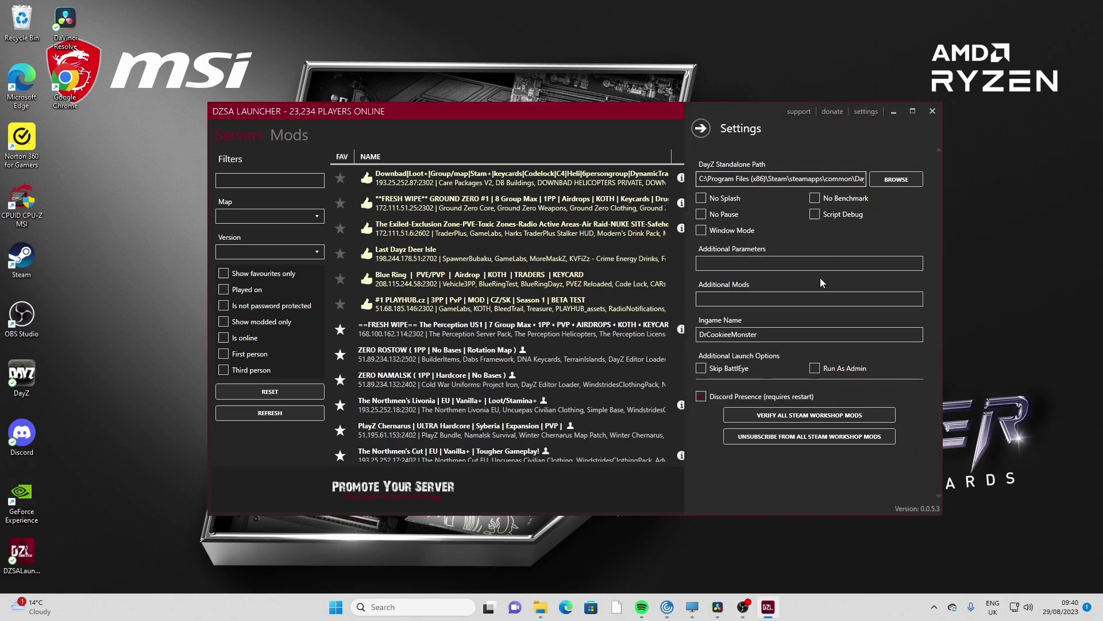
click(760, 336)
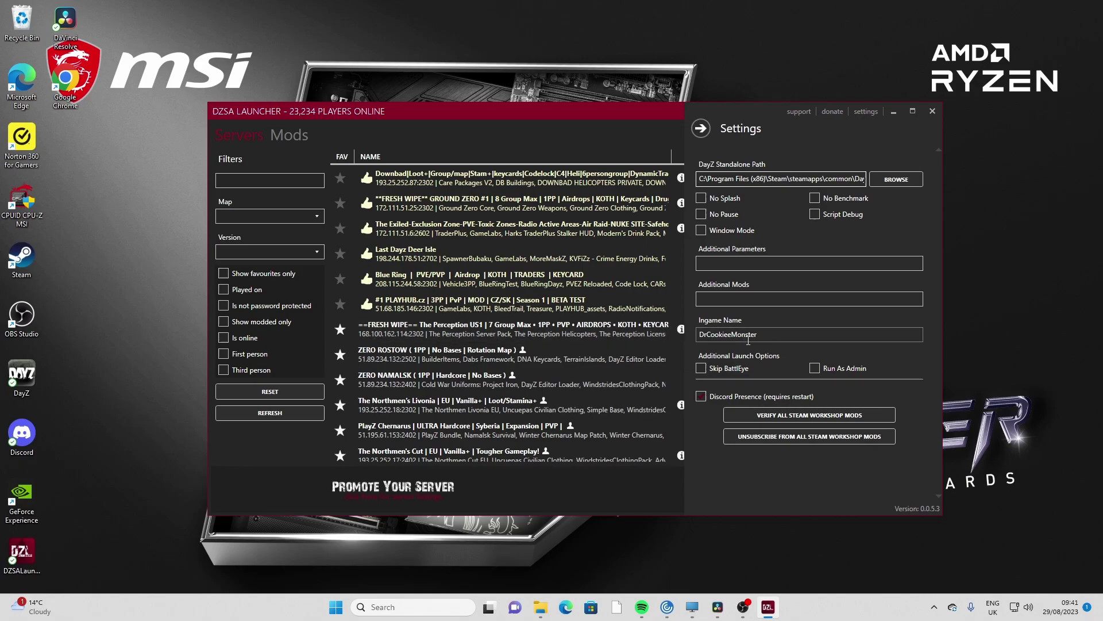
click(700, 128)
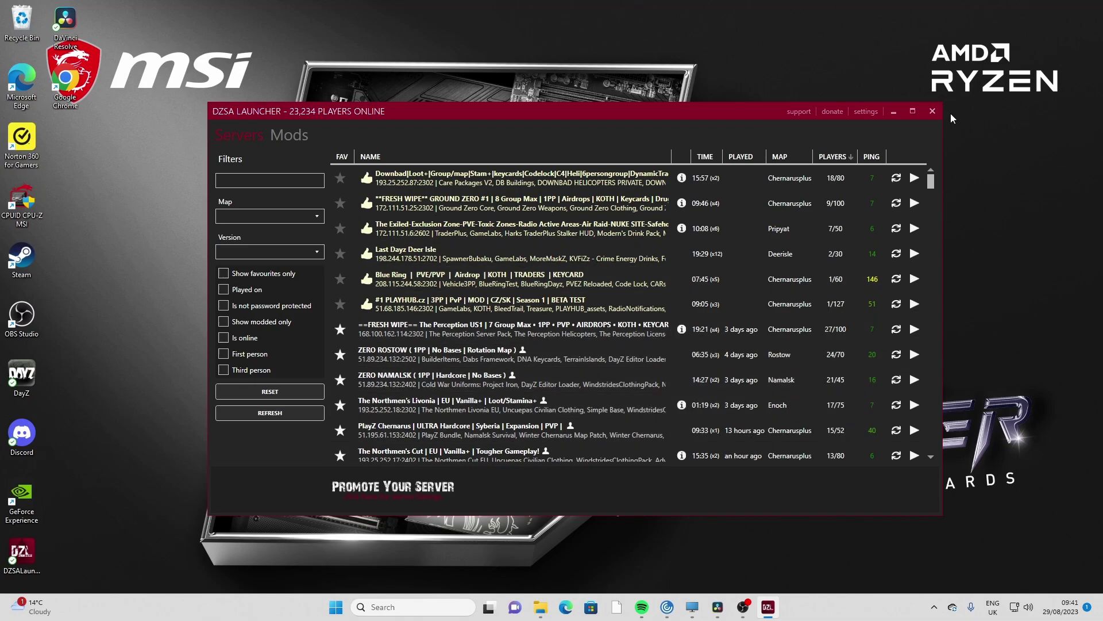
click(932, 111)
double_click(22, 375)
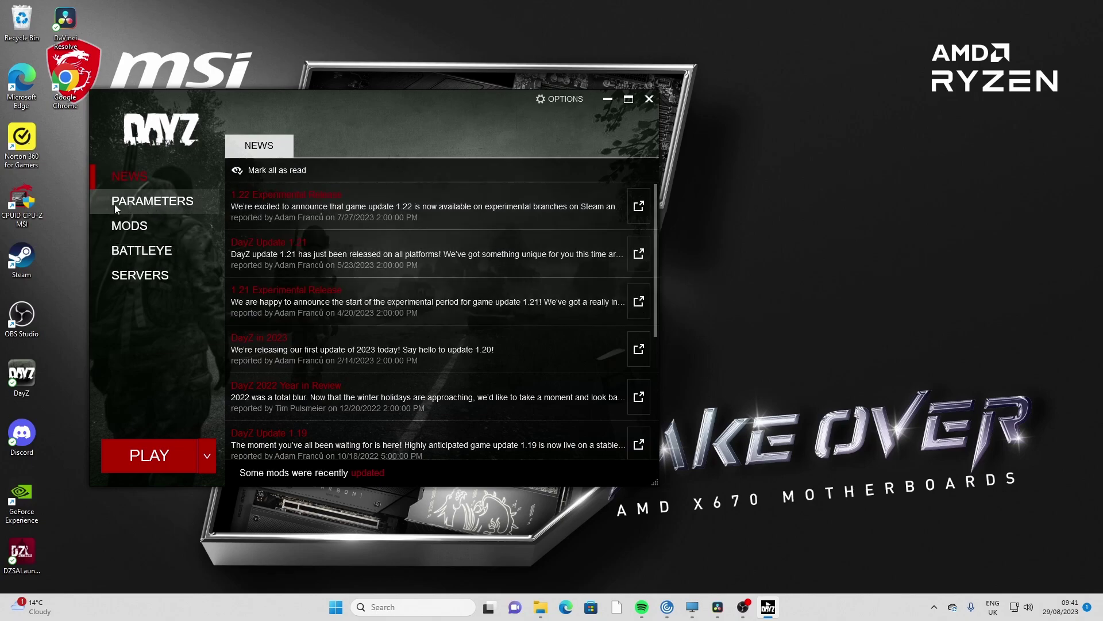
- Open the launcher's ALL PARAMETERS list and select the Profile name field for DrCookieeMonster
click(148, 202)
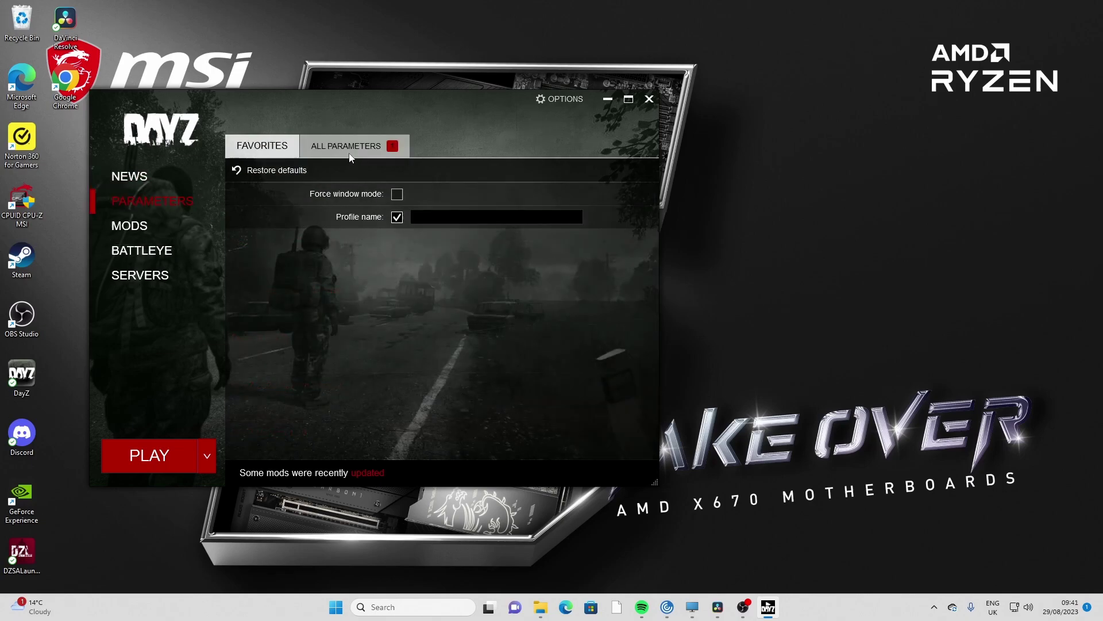
click(349, 153)
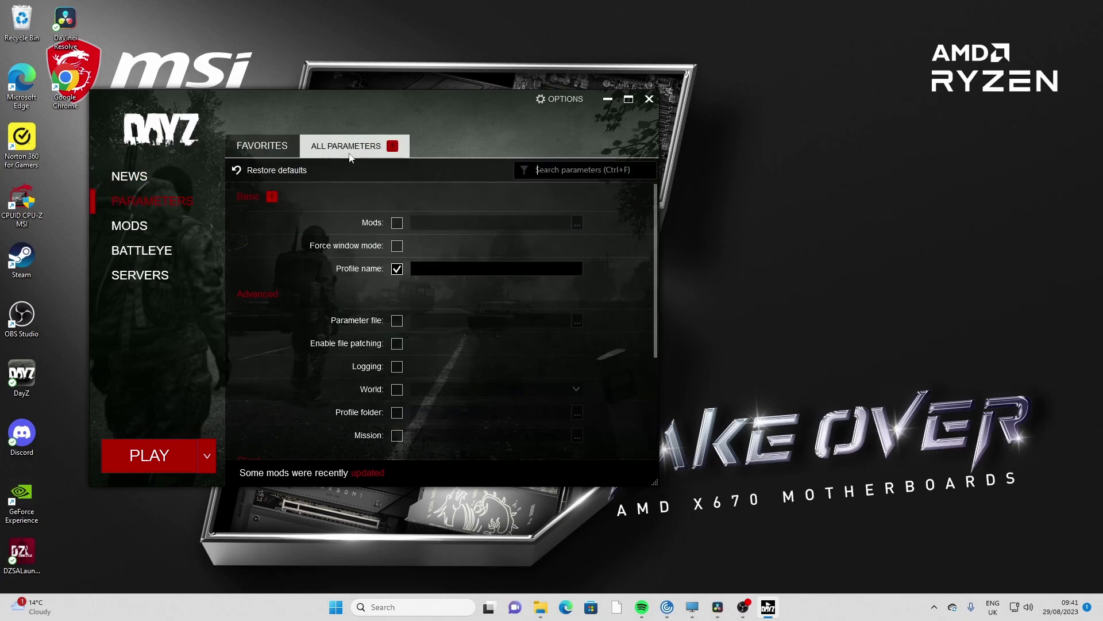
click(456, 269)
text(D)
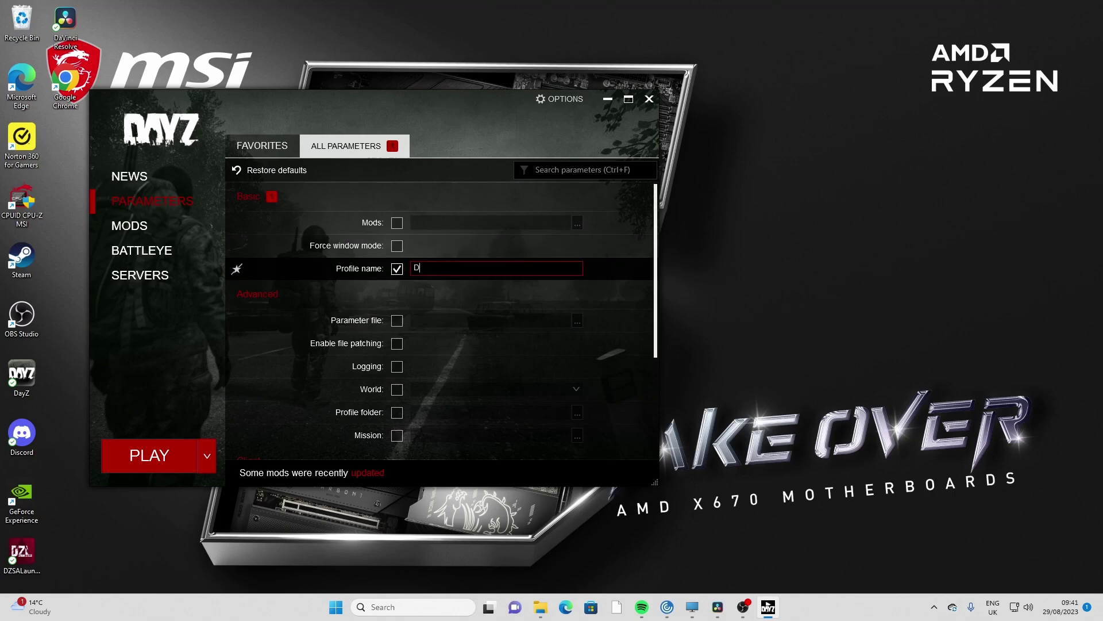
text(rCookieeMon)
text(ster)
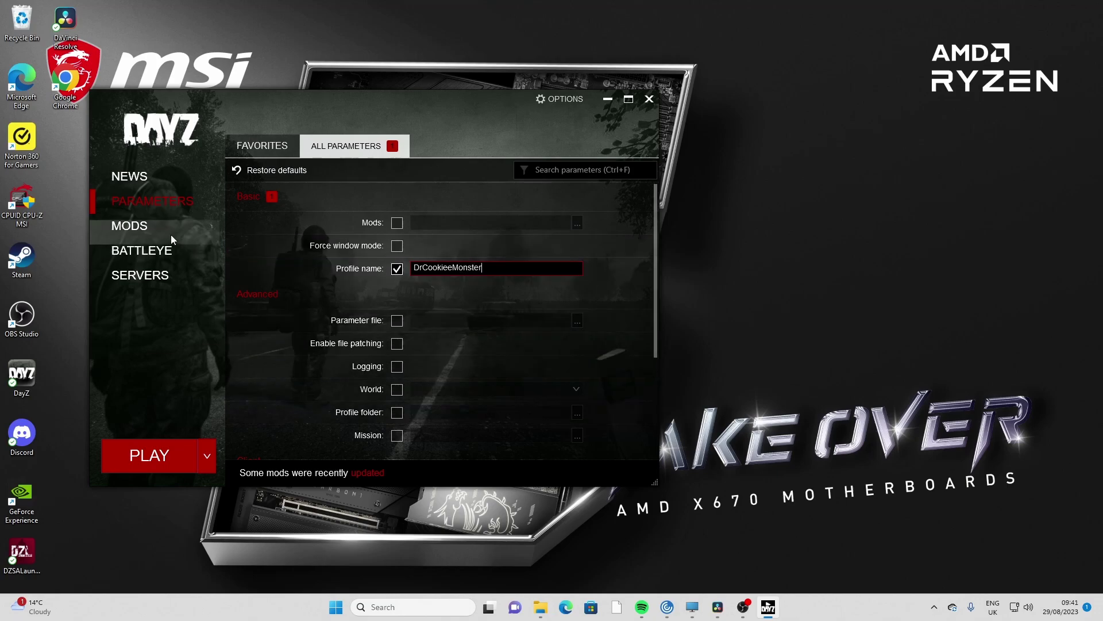
click(142, 177)
click(160, 201)
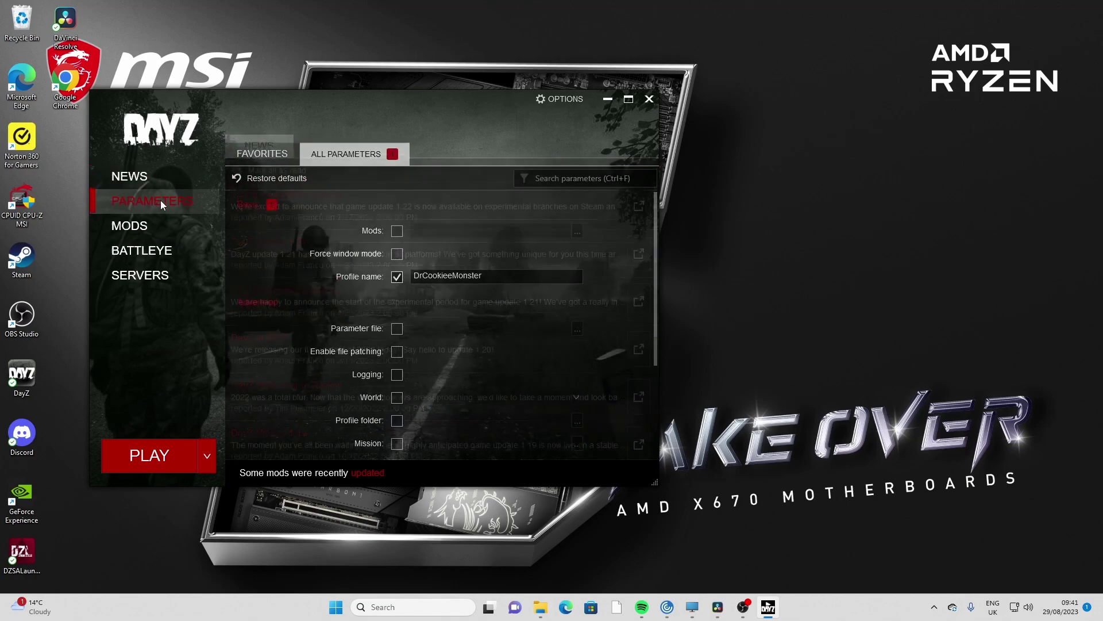